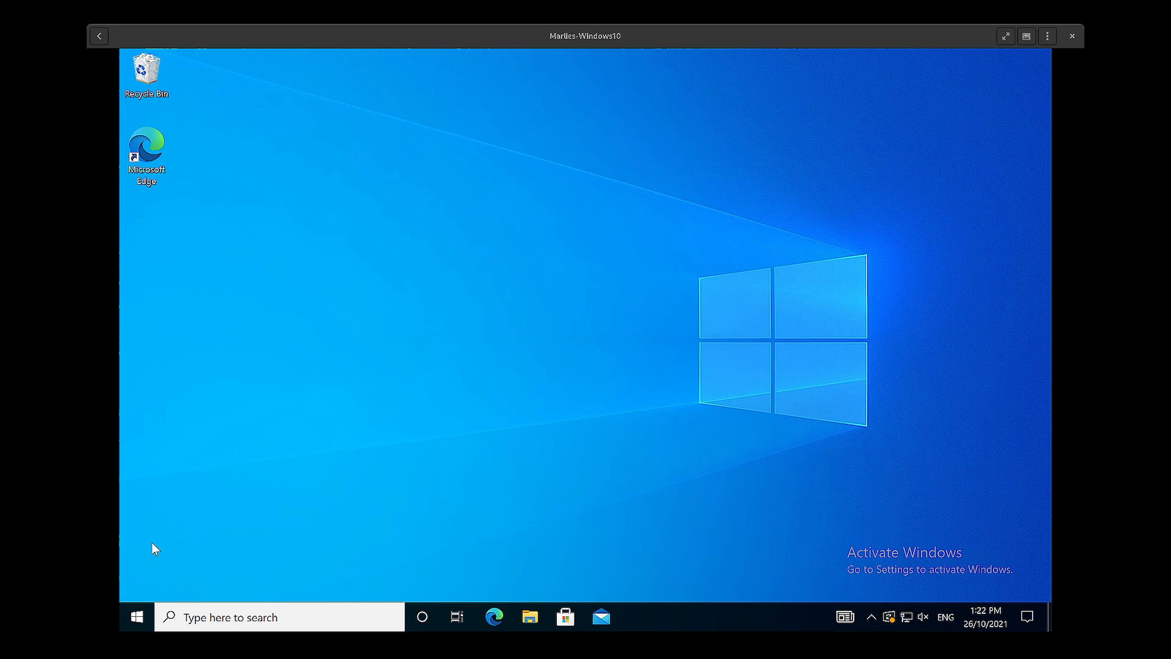
- Launch FileZilla and enter flashlite.rcc.uq.edu.au as the quick-connection host
left_click(137, 616)
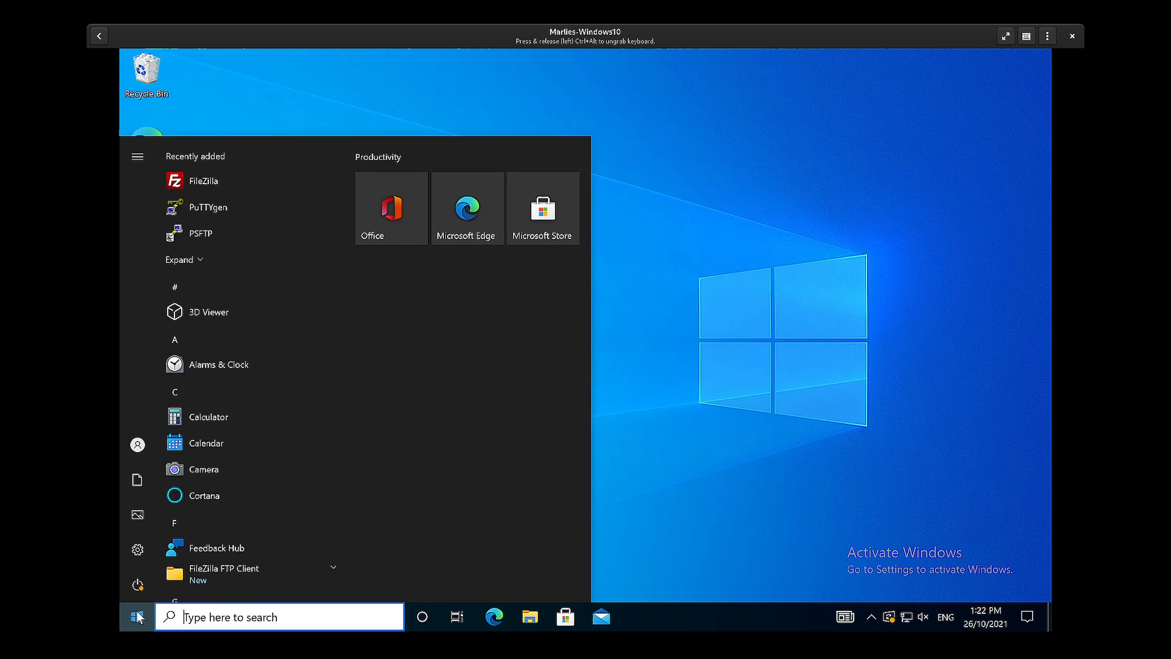
left_click(204, 181)
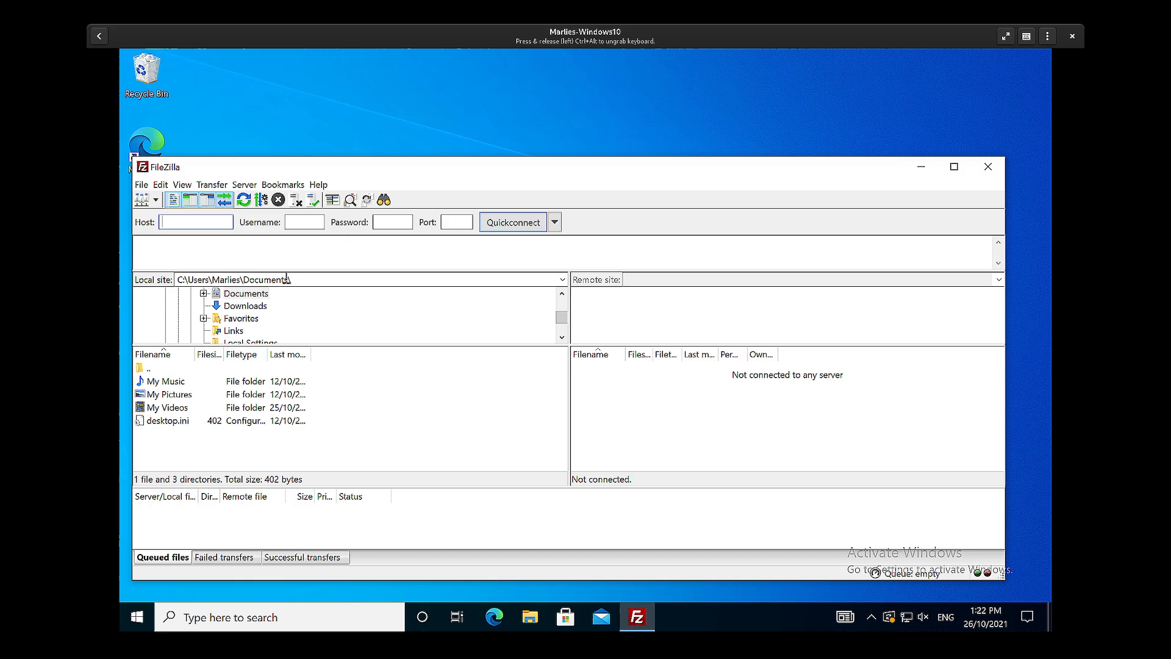
left_click(175, 222)
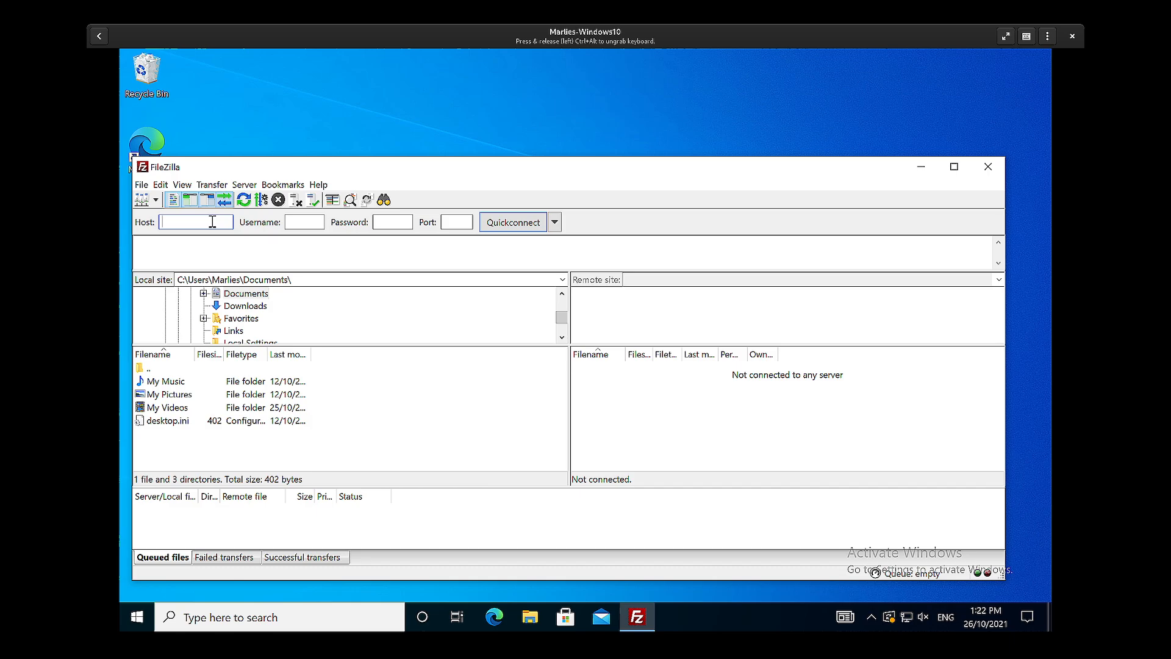
type("flash")
type("lite")
type(".rcc.uq")
type(".edu.au")
- Enter the account username and password, set the port to 22, and connect to the server
left_click(386, 218)
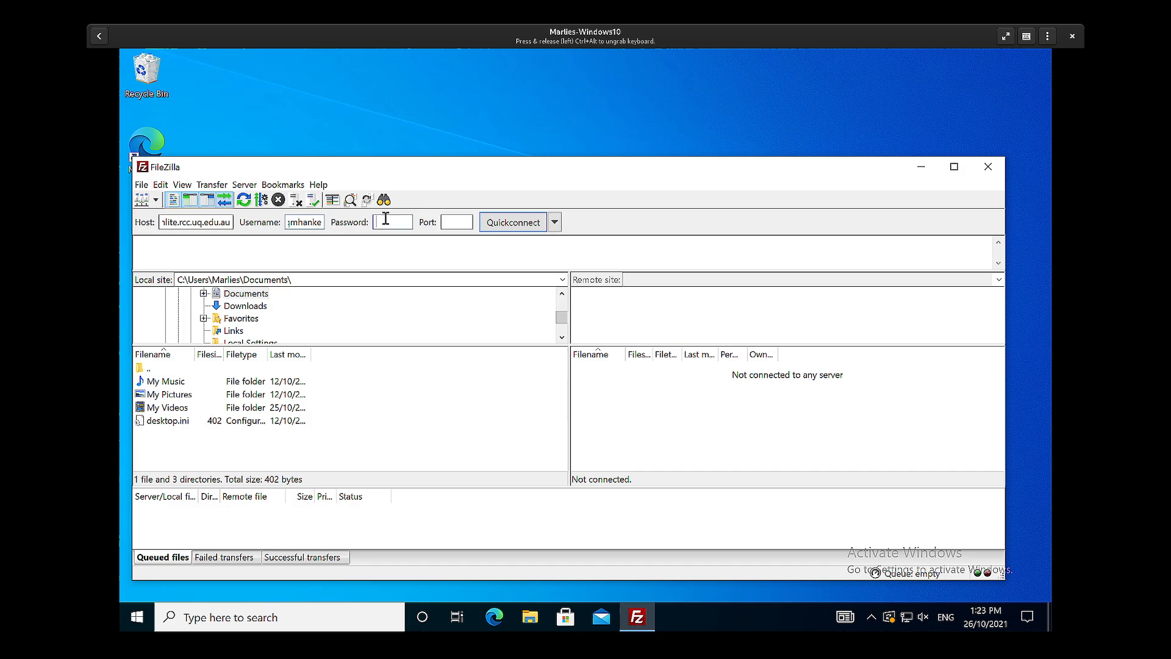
type("******")
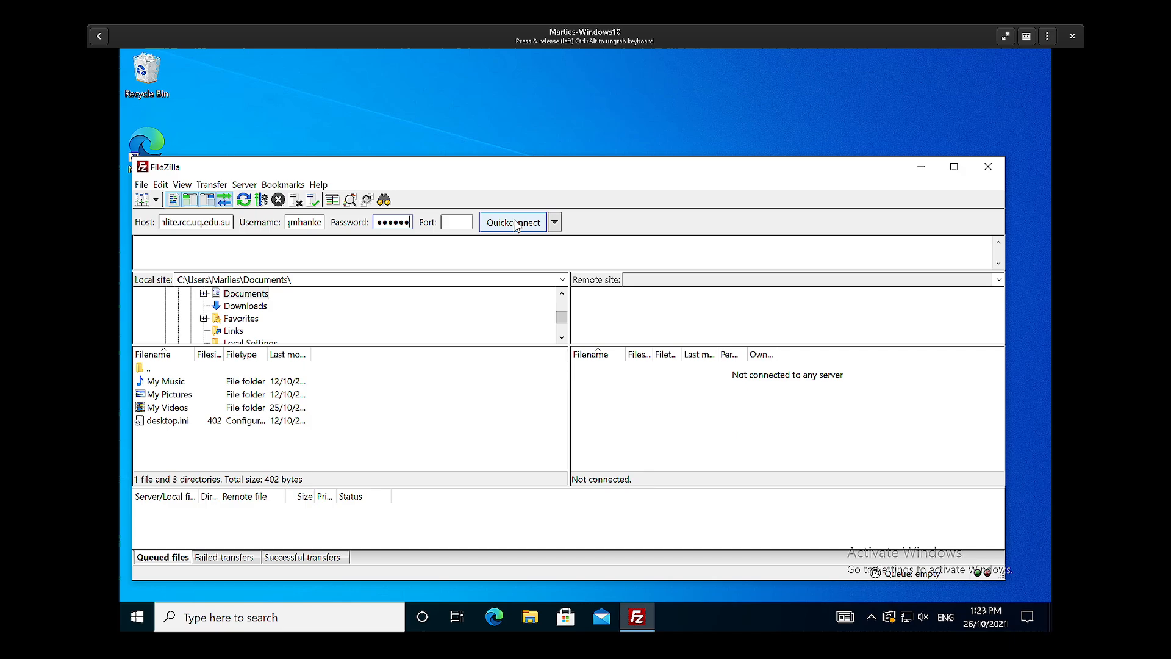
left_click(456, 224)
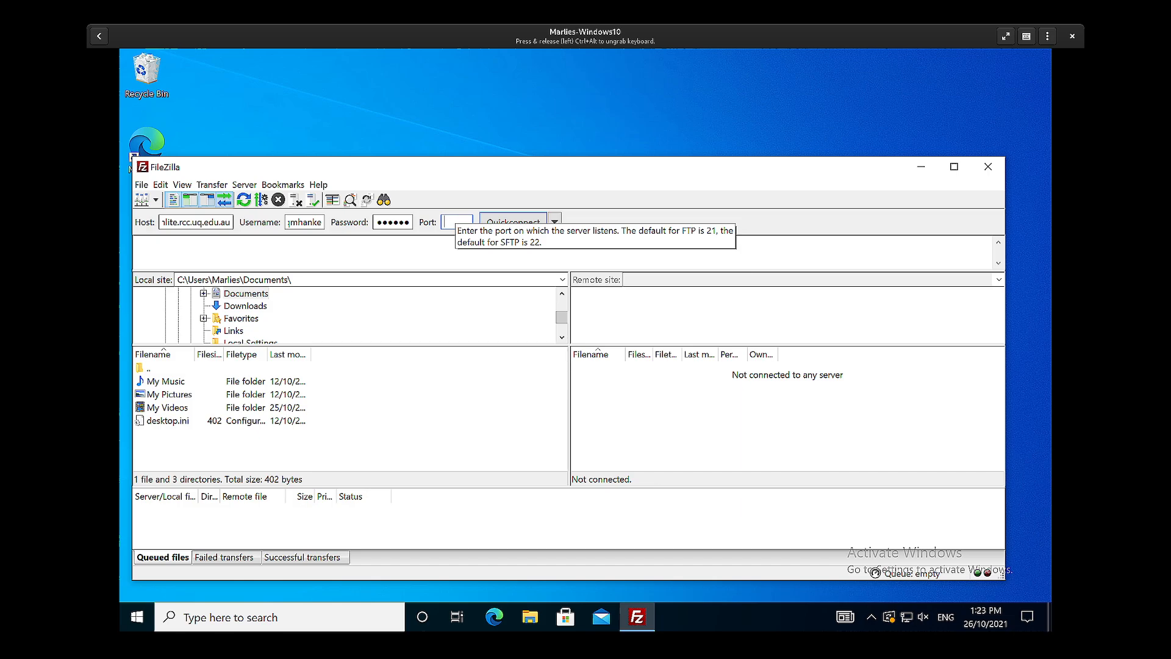
type("22")
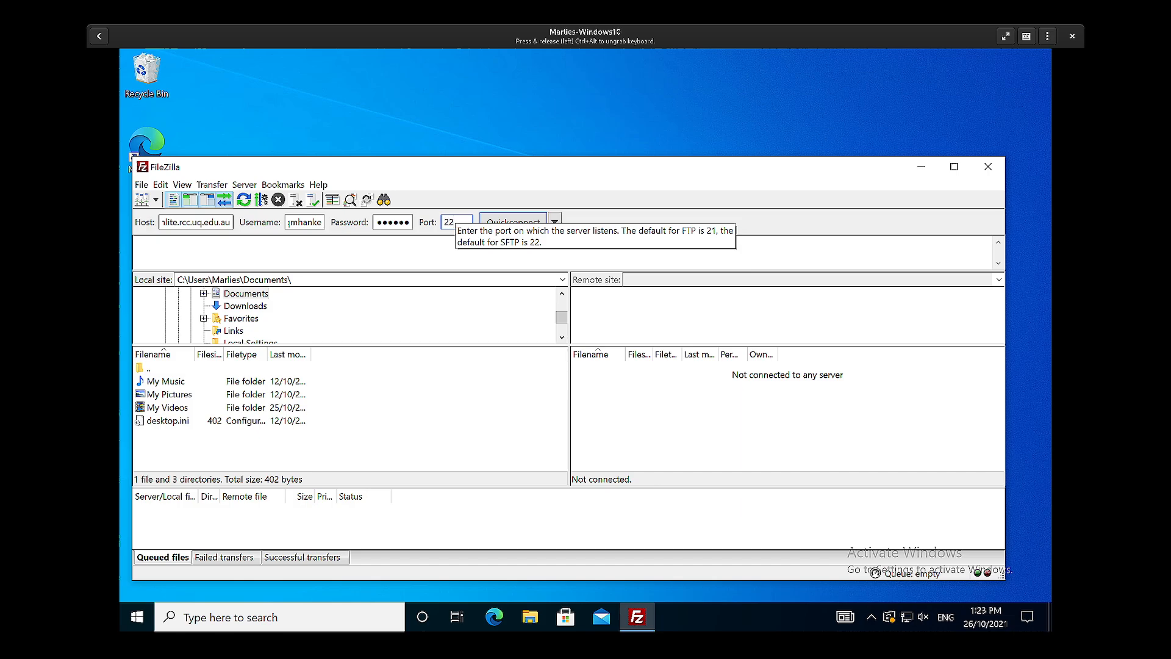
left_click(505, 223)
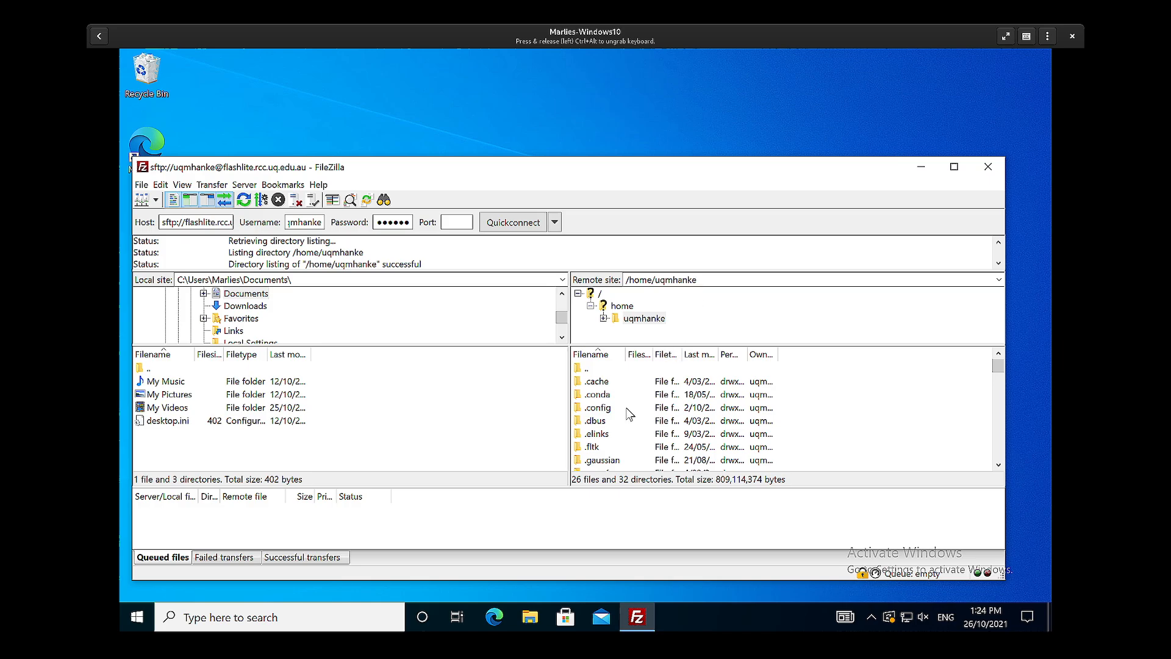
- Download the test-script file from the remote home directory into the local Documents folder
scroll(630, 414, "down", 8)
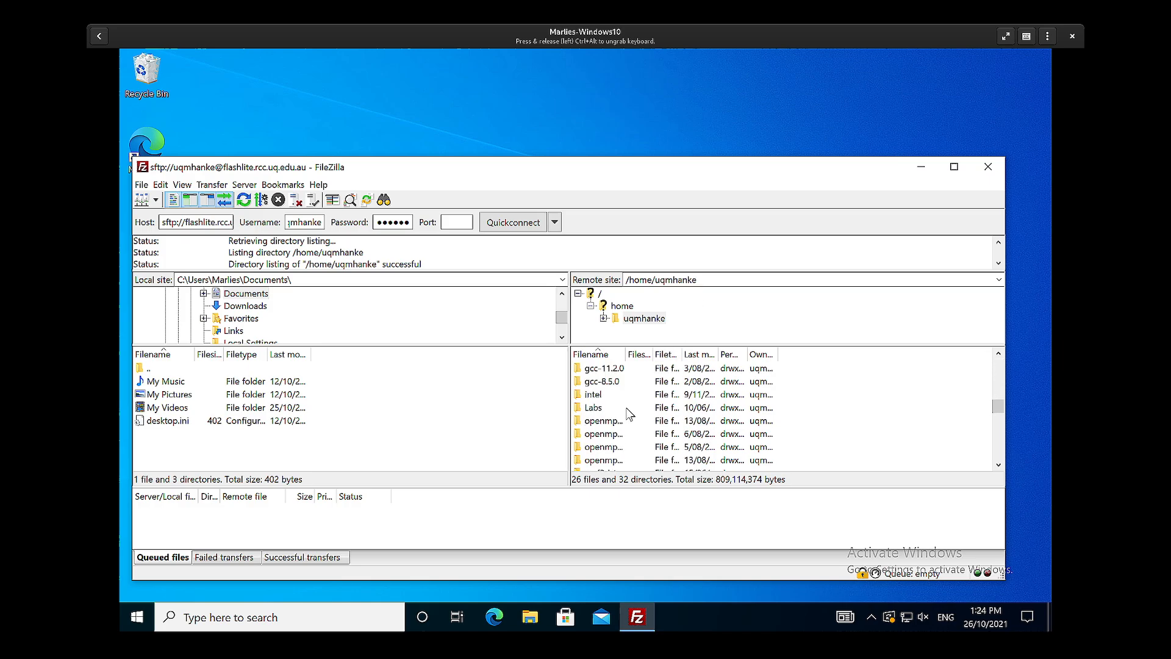
scroll(630, 414, "down", 6)
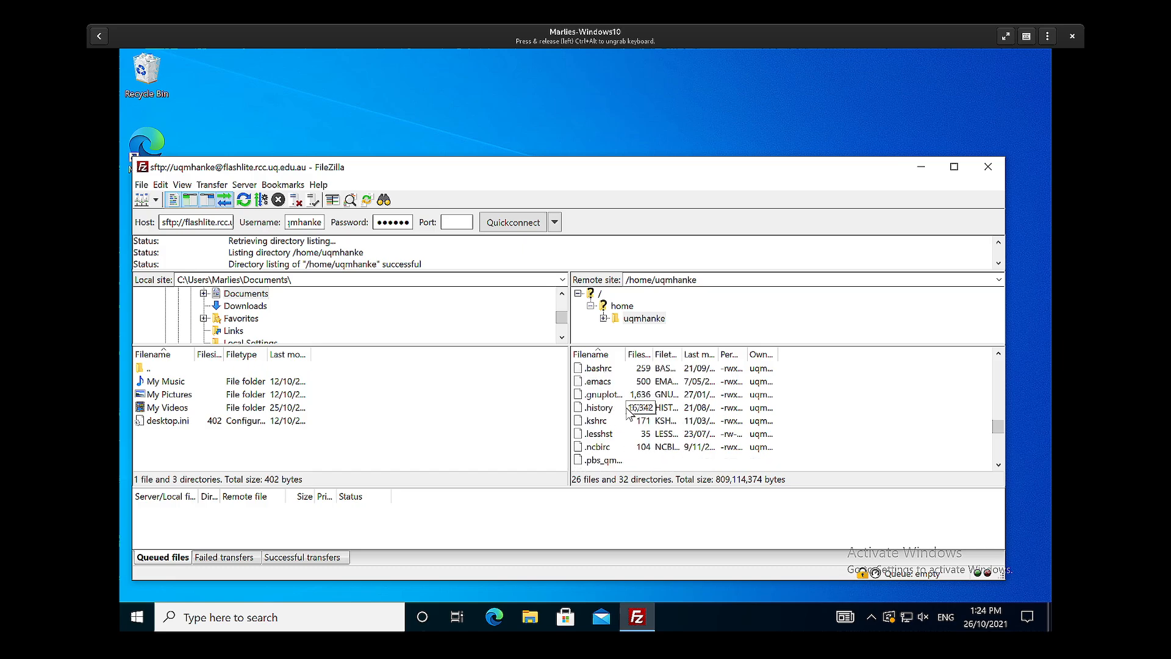
scroll(630, 414, "down", 5)
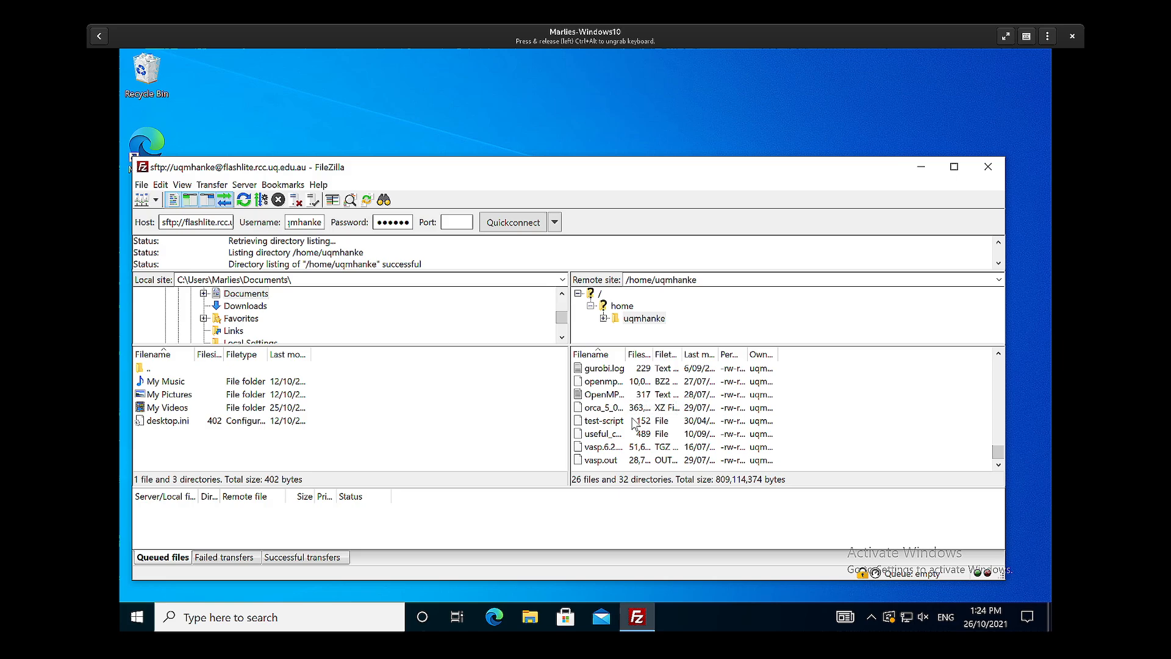
scroll(634, 426, "up", 1)
scroll(634, 426, "up", 5)
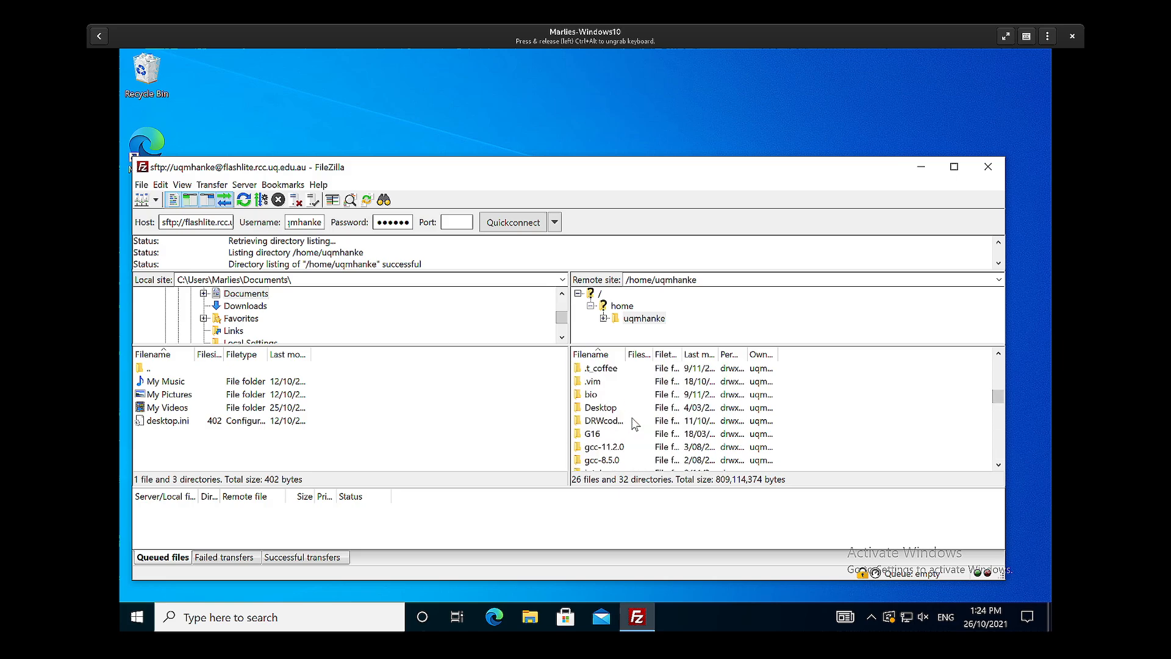
scroll(634, 425, "up", 3)
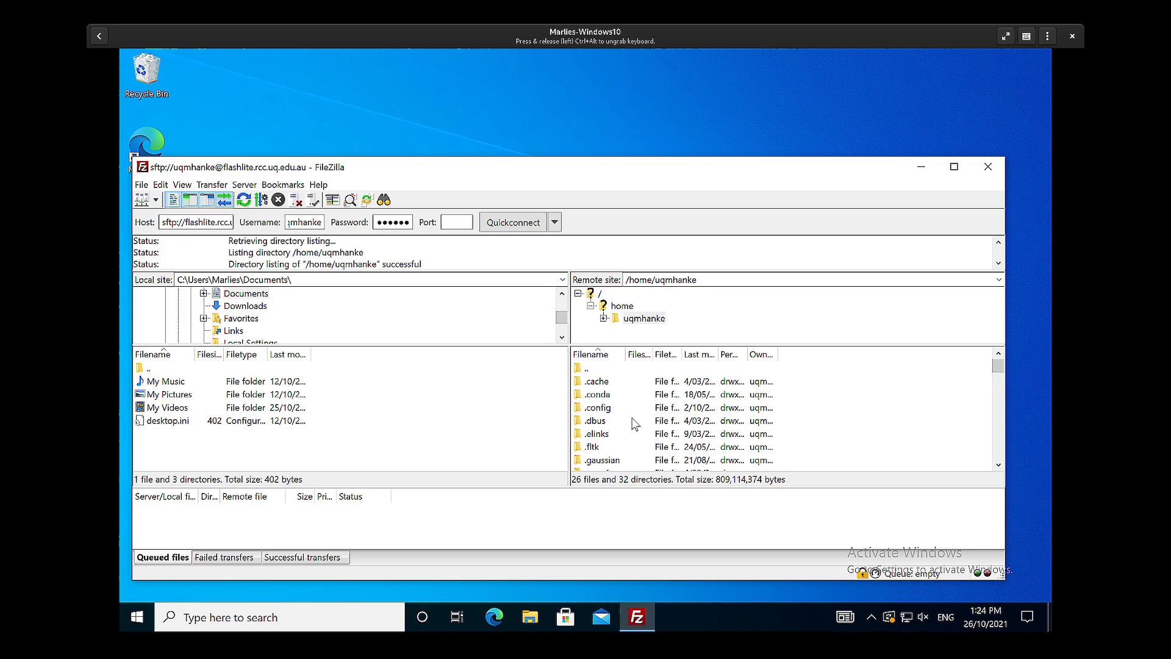
scroll(635, 425, "down", 2)
scroll(634, 425, "down", 4)
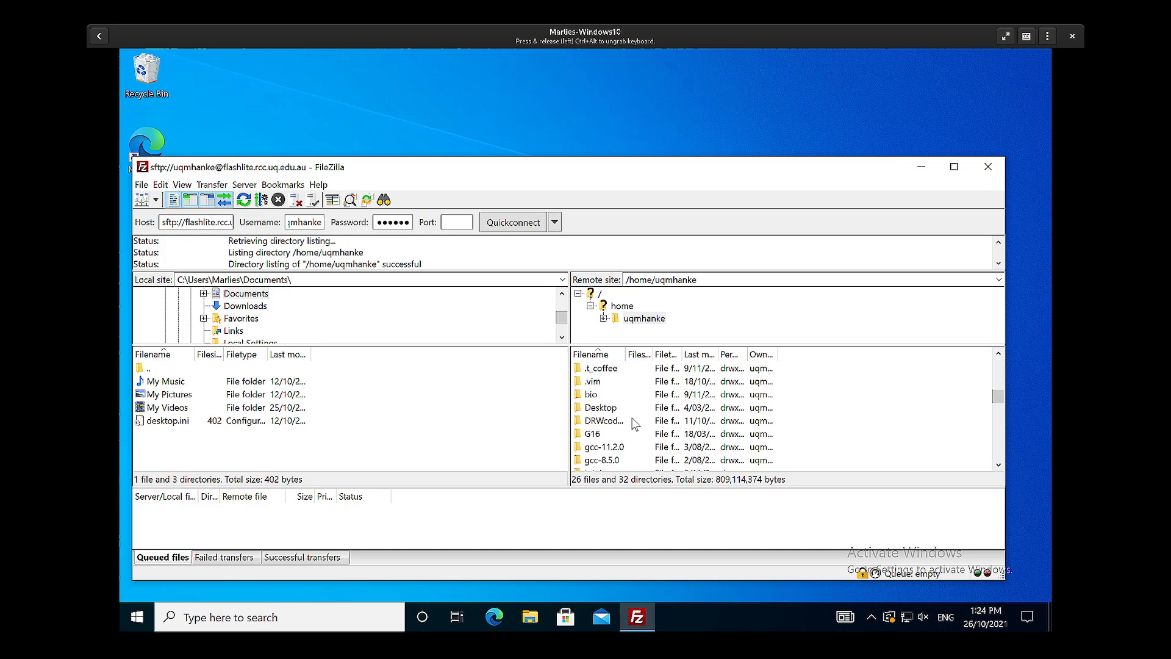
scroll(634, 425, "down", 1)
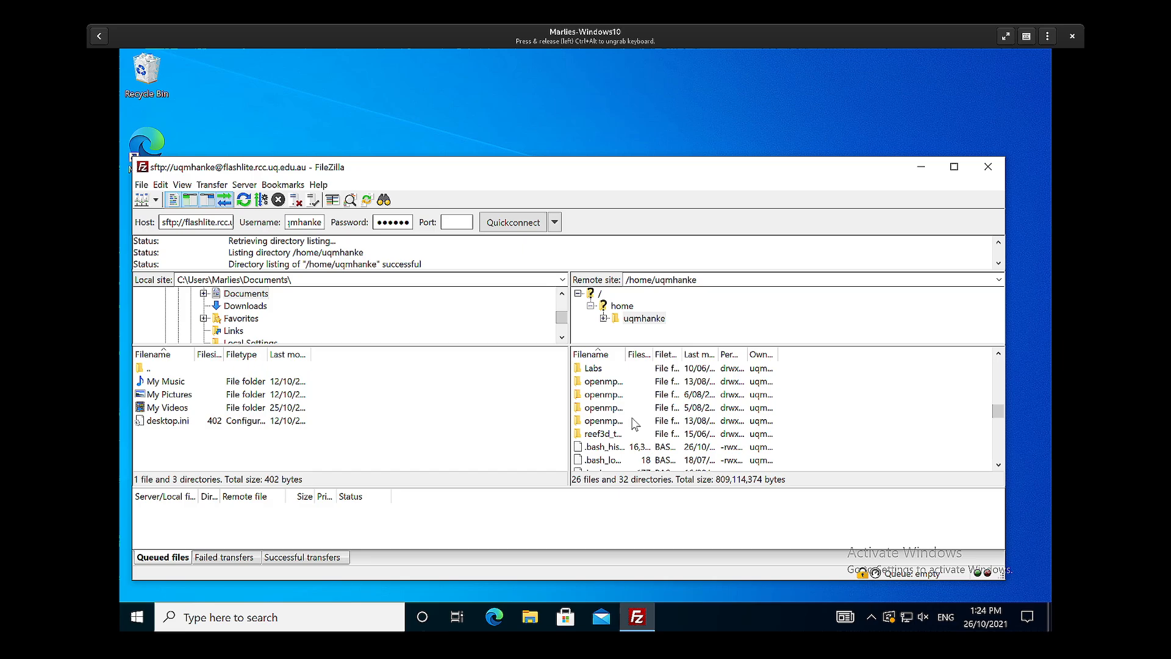
scroll(634, 425, "down", 4)
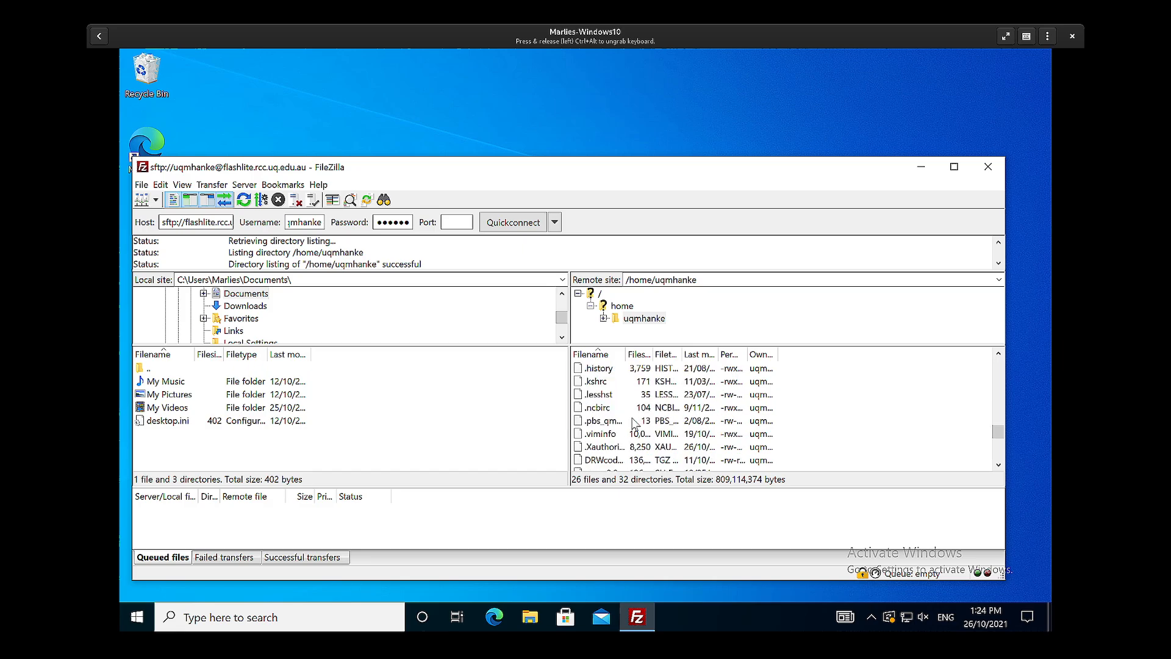
scroll(634, 425, "down", 3)
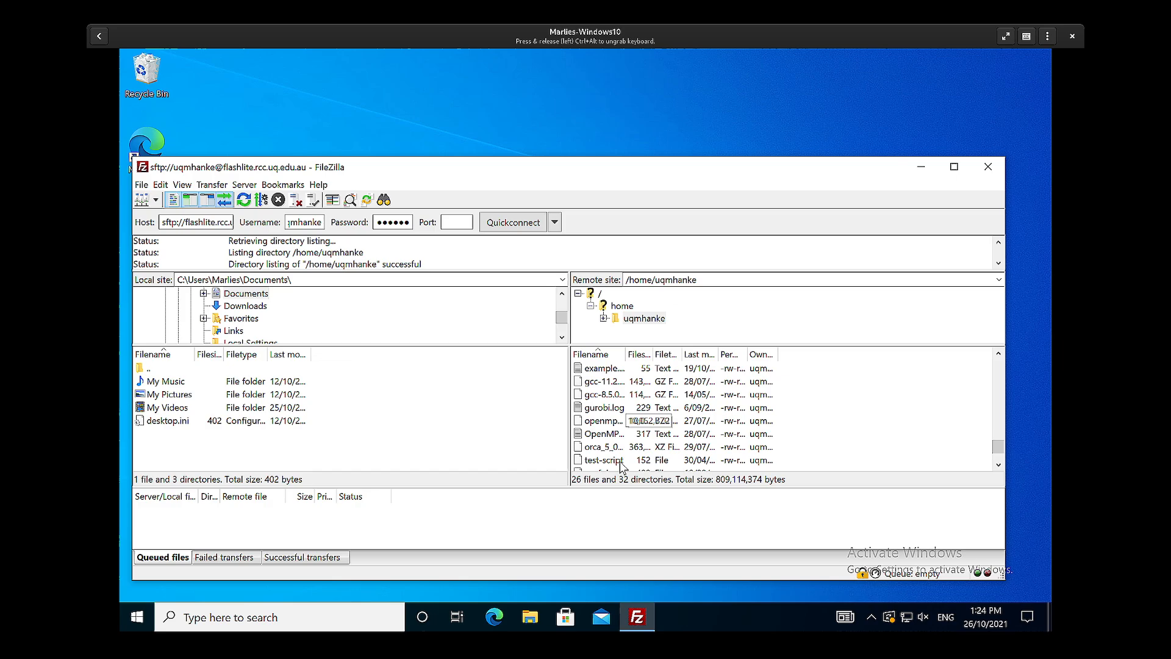
left_click(618, 463)
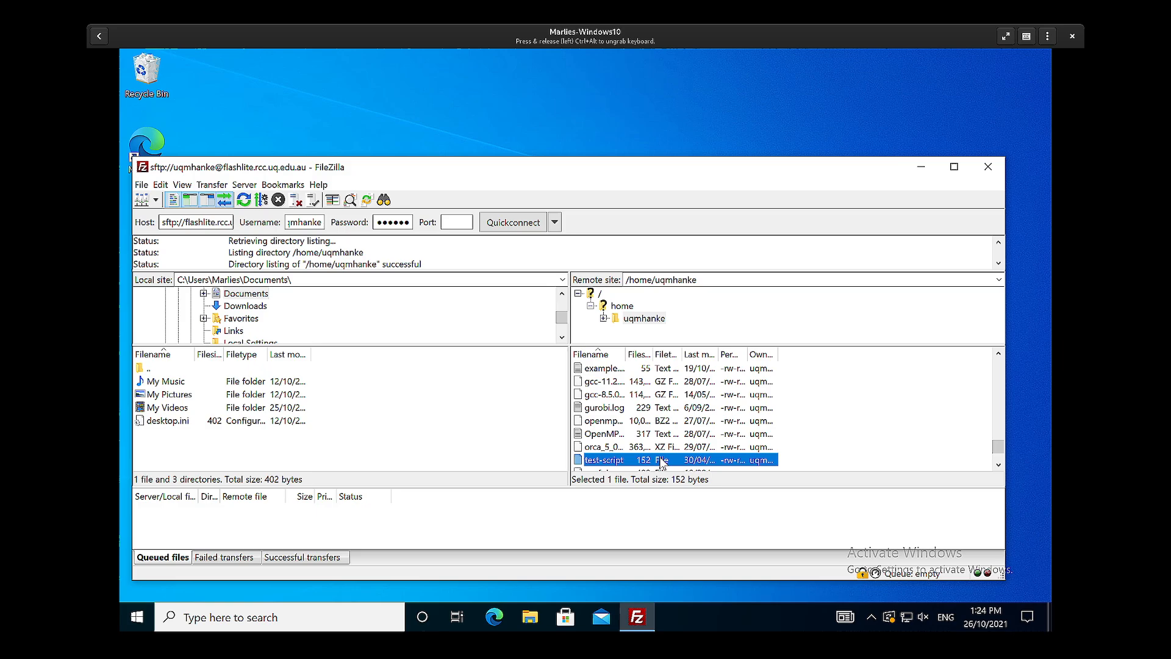
left_click_drag(662, 464, 391, 435)
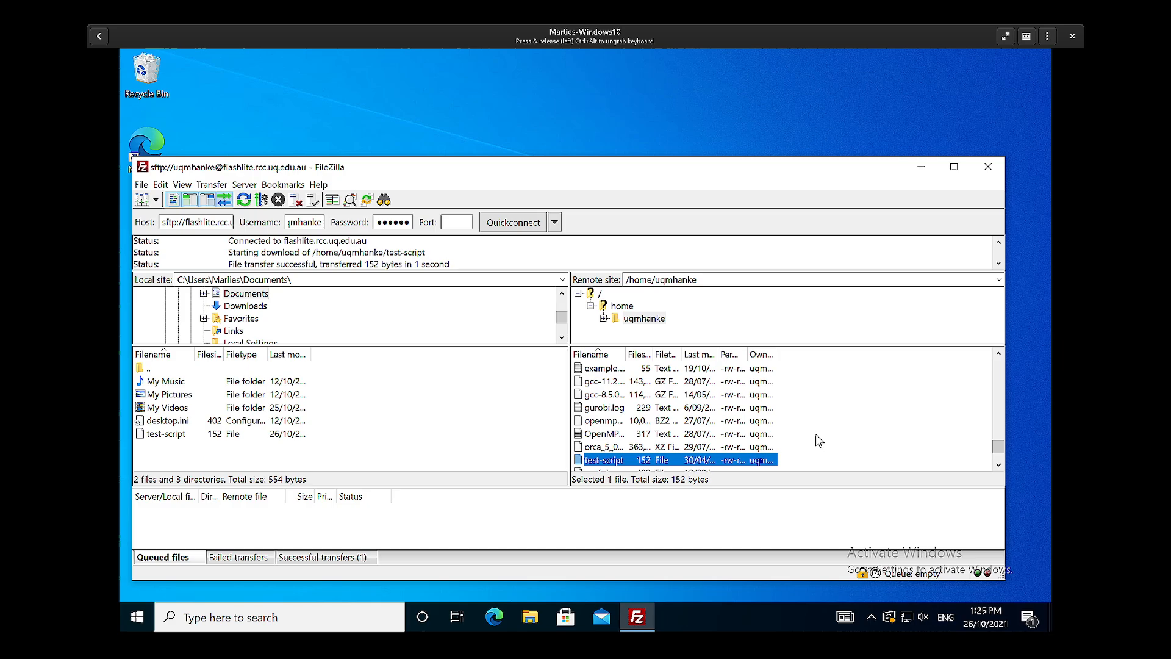
- Change the remote site path to the account's own folder under /scratch/user
left_click(708, 280)
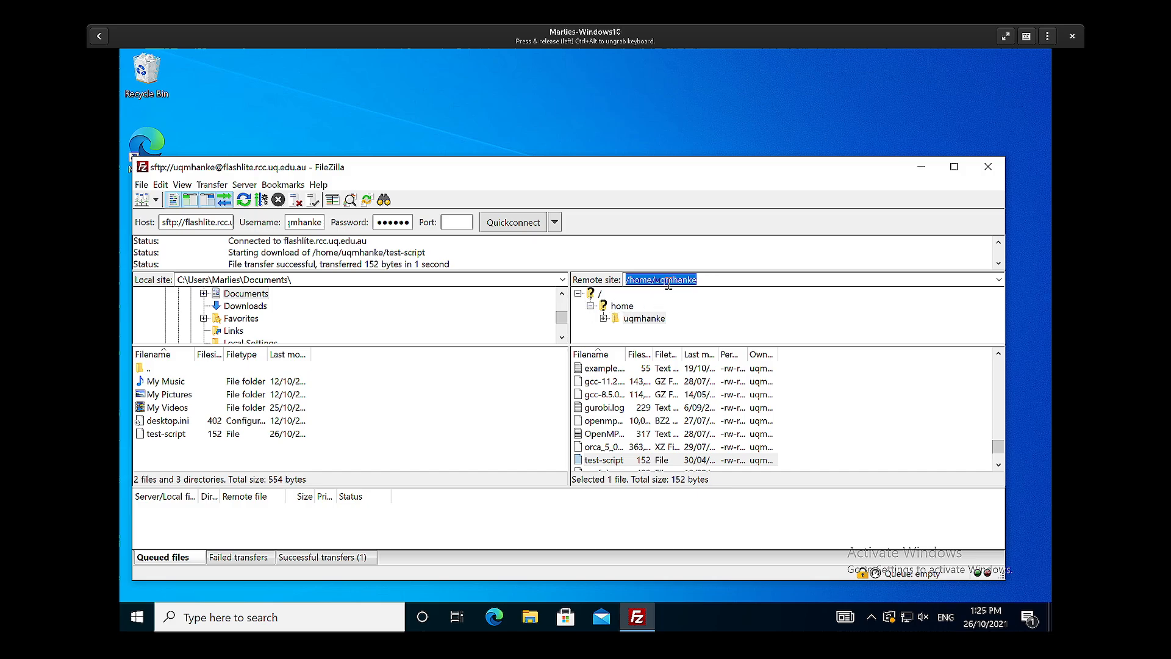
left_click(710, 280)
key("BackSpace")
key("BackSpace")
key("BackSpace")
key("BackSpace")
key("BackSpace")
key("BackSpace")
key("BackSpace")
key("BackSpace")
key("BackSpace")
key("BackSpace")
key("BackSpace")
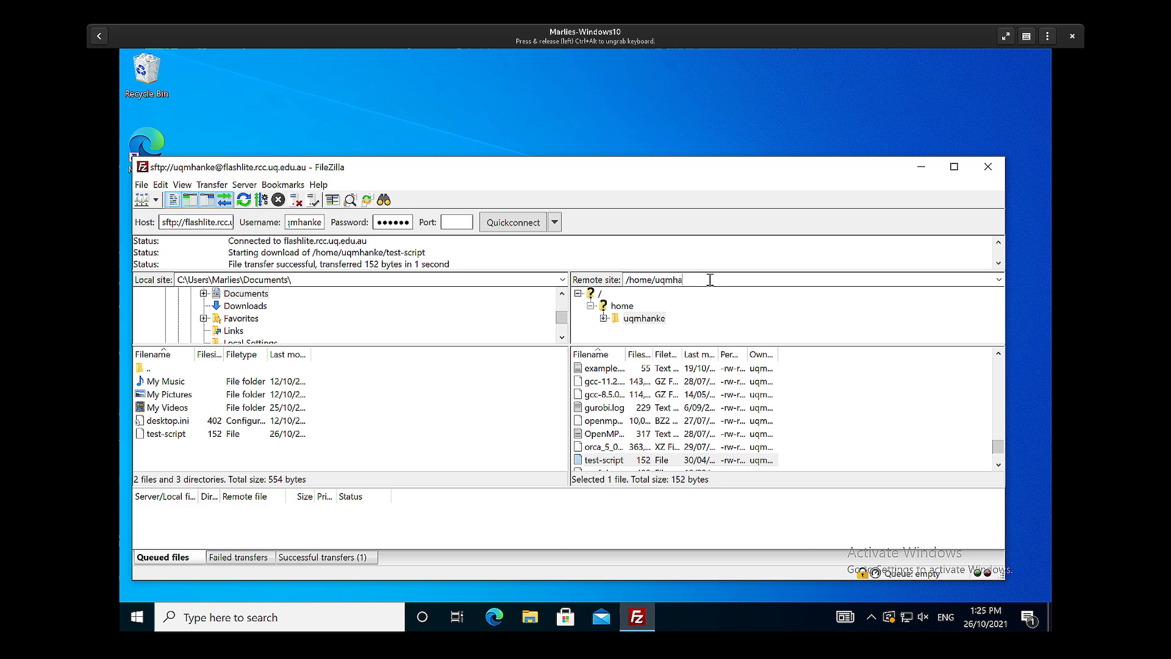
key("BackSpace")
key("BackSpace")
key("Return")
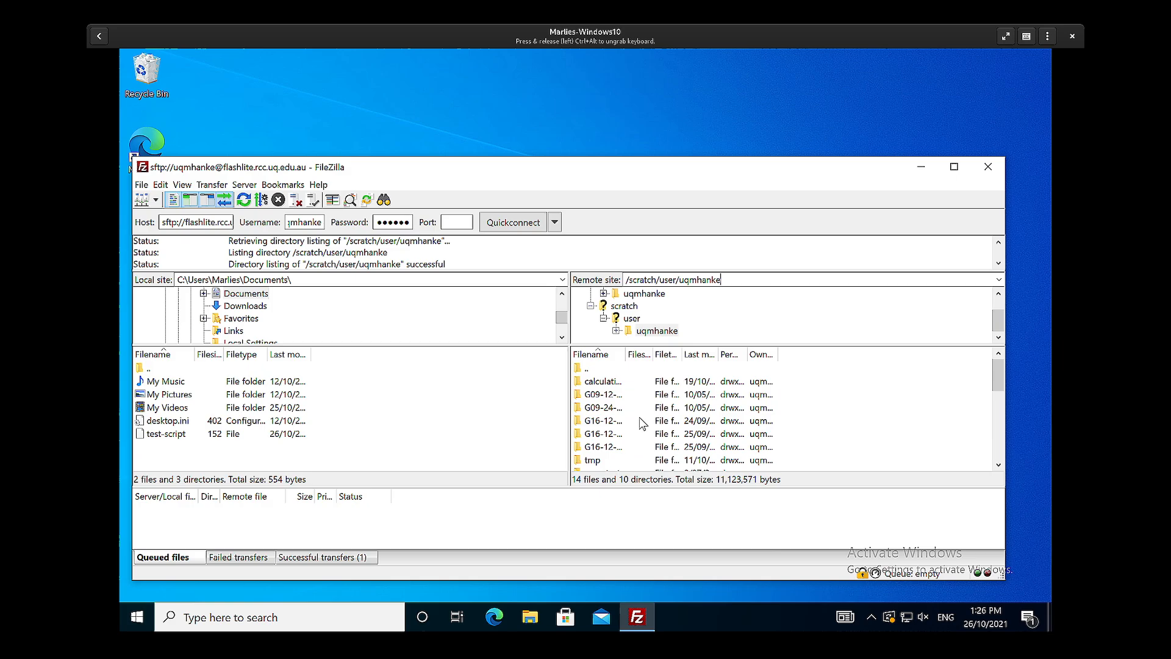
- Look through the scratch folder's files, switch to the remote home folder, and return to the account's scratch folder
scroll(643, 423, "down", 4)
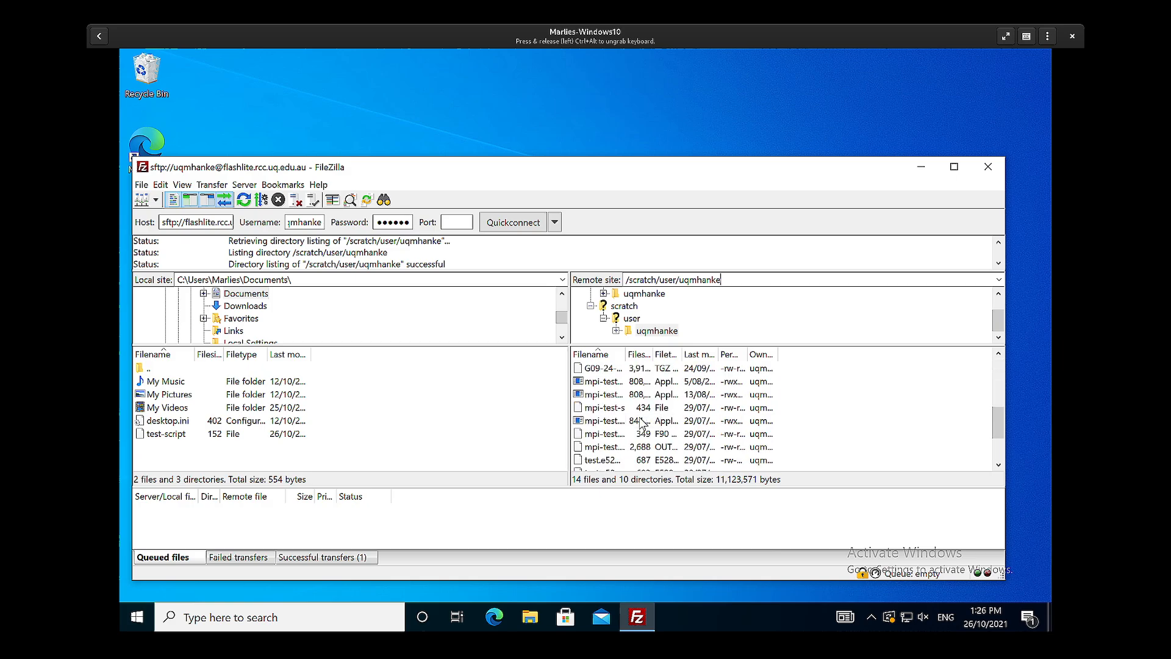
scroll(642, 423, "up", 4)
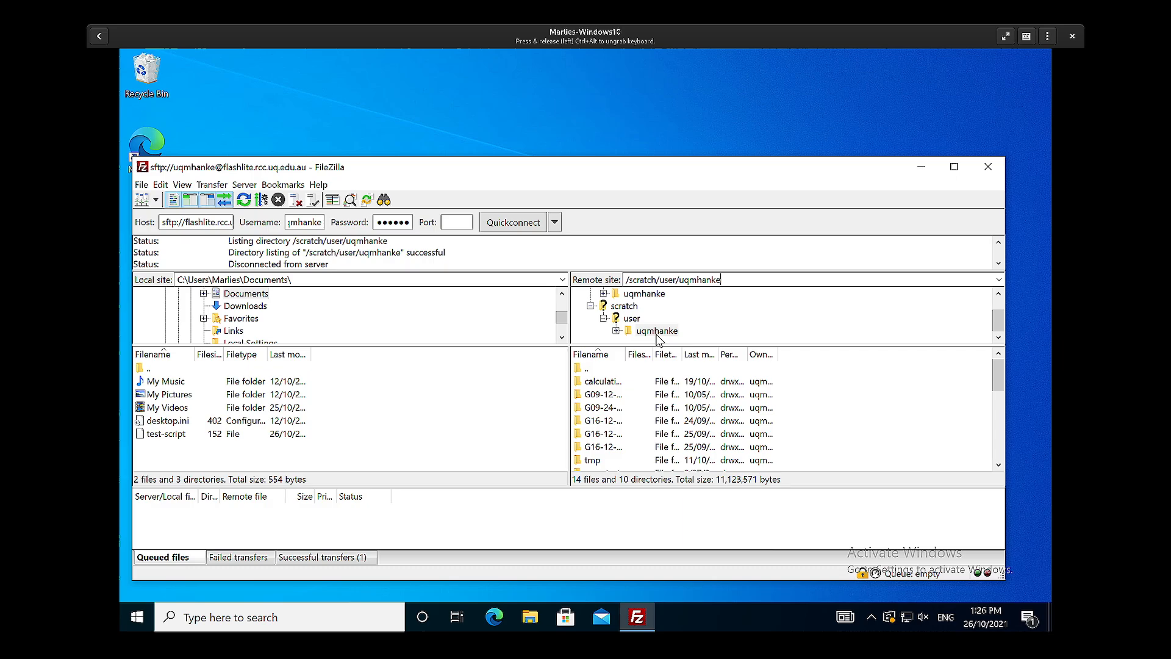
left_click(651, 296)
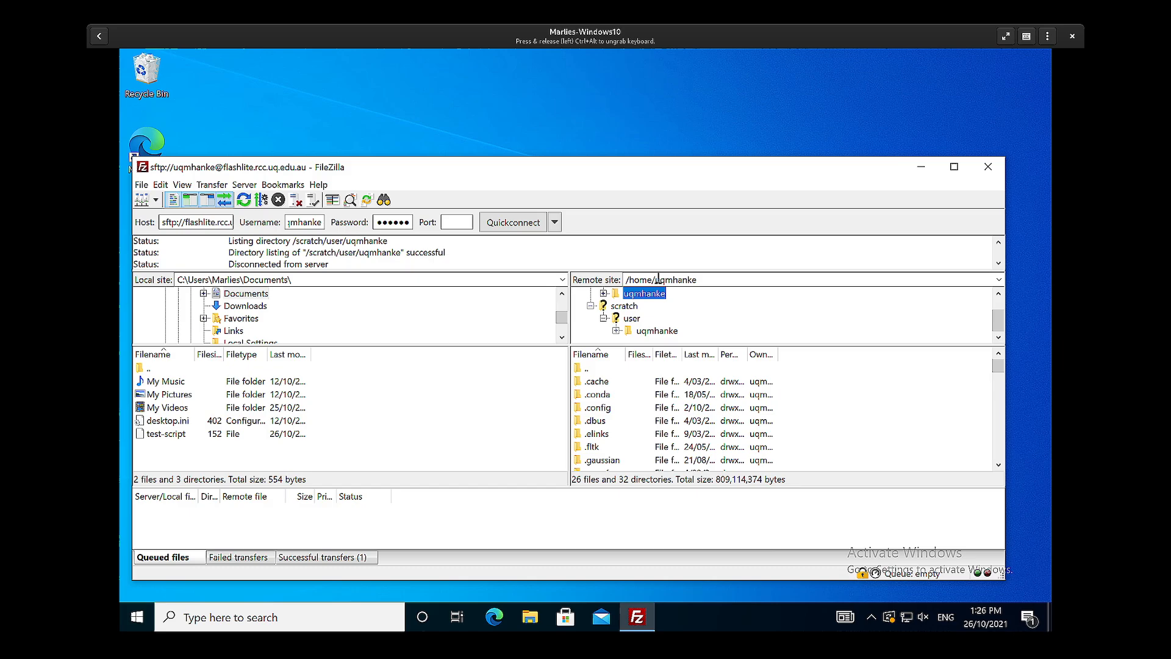
left_click(655, 334)
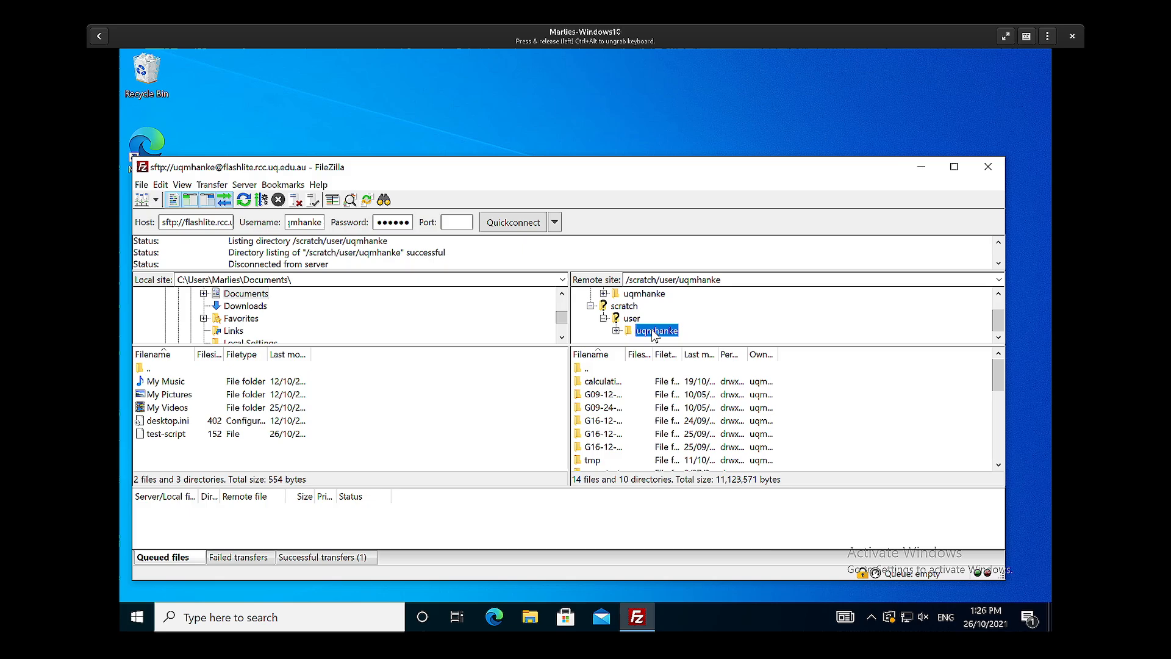